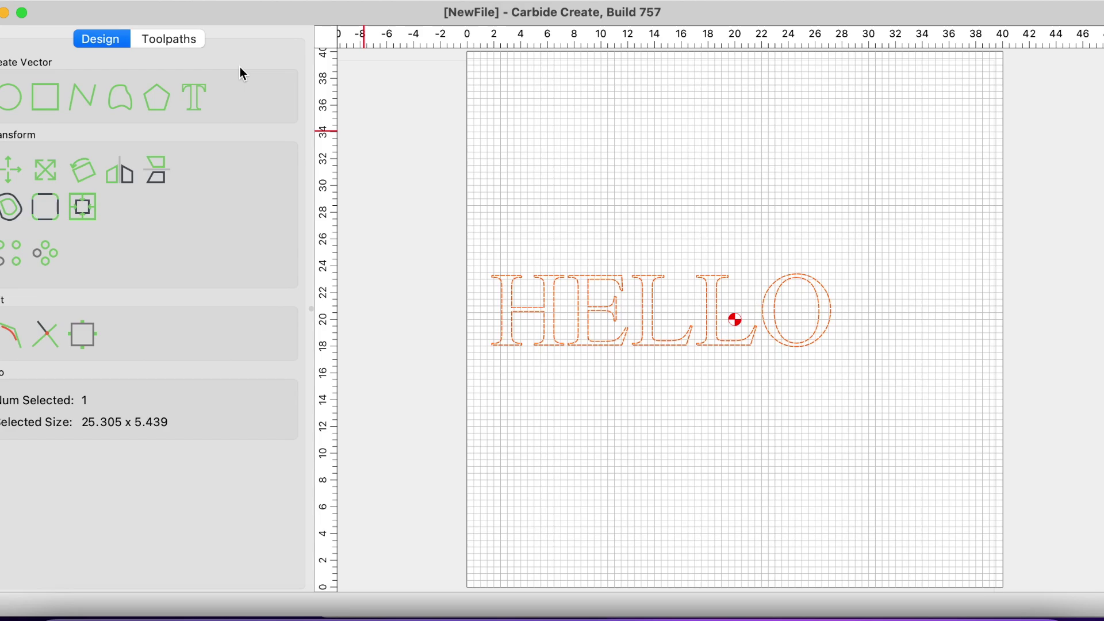
Step: Switch to the newer Carbide Create window and add an Advanced VCarve toolpath to HELLO using the #302 60-degree vee tool alone
click(194, 39)
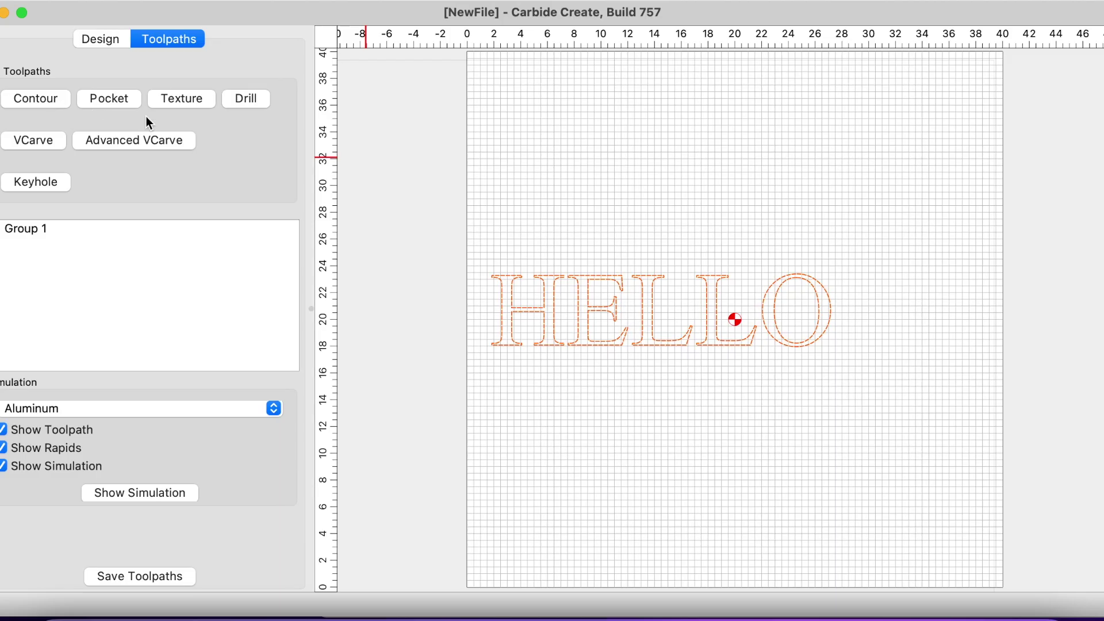
key(super+Tab)
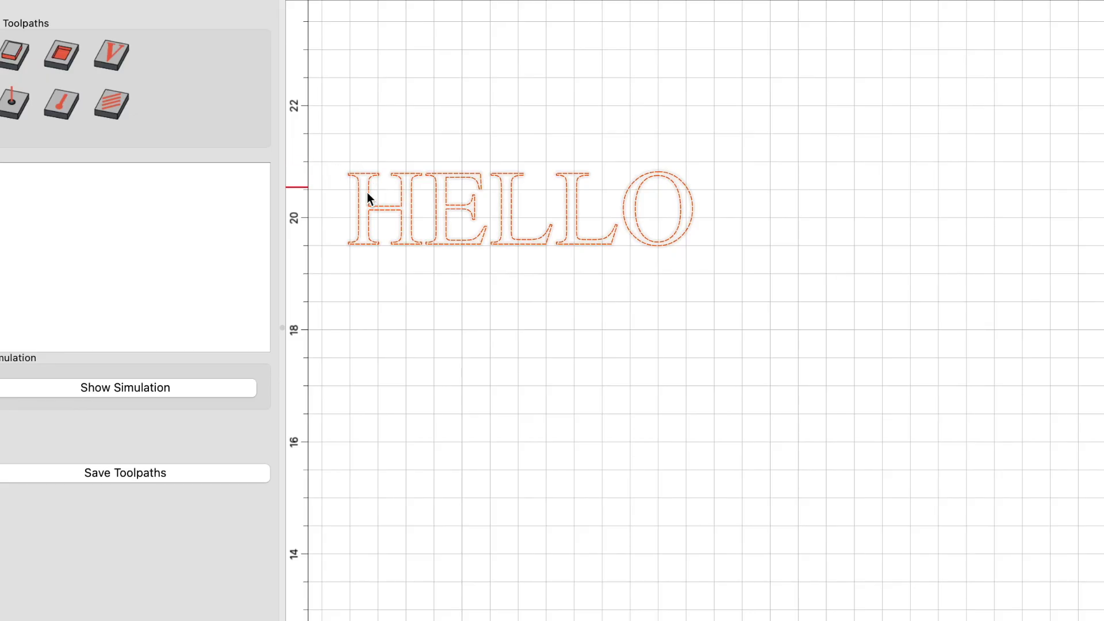
click(120, 57)
click(452, 345)
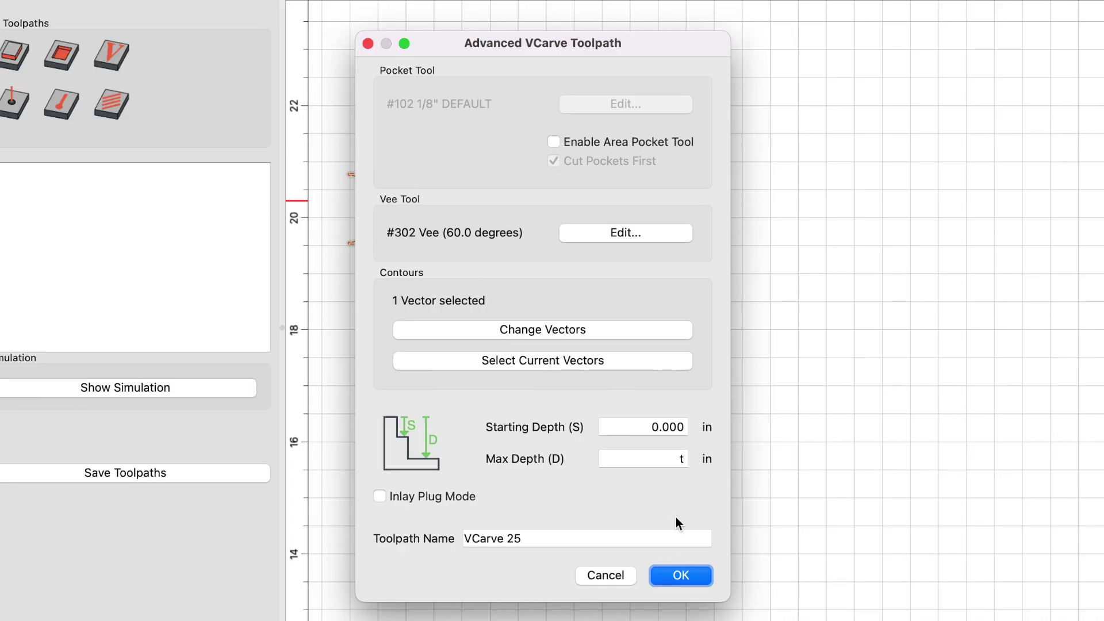
key(Return)
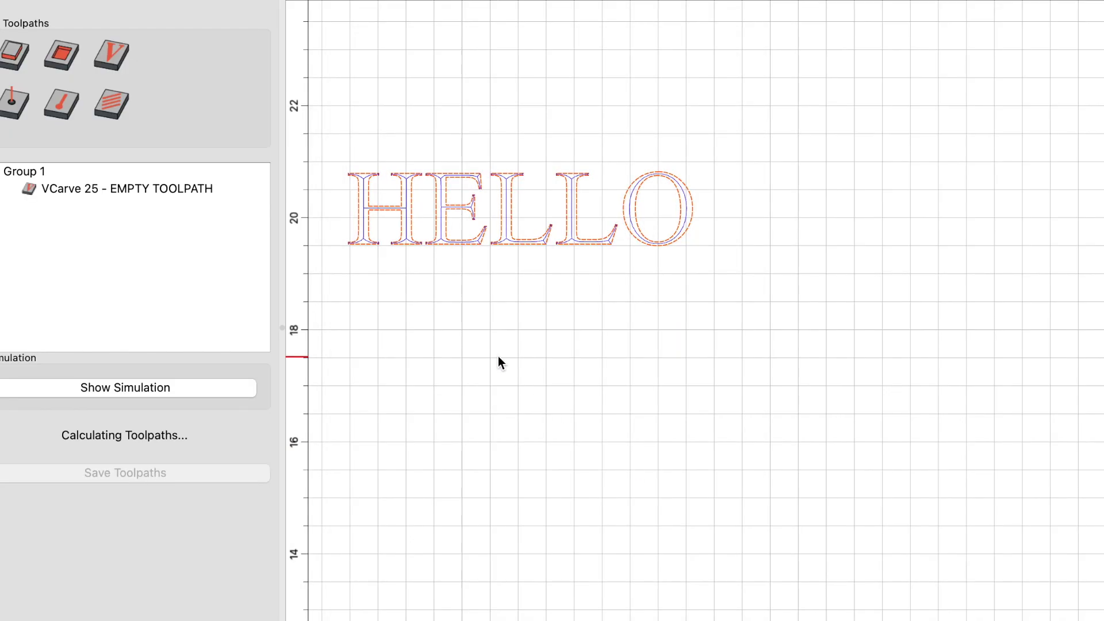
Step: Simulate the vee-only toolpath and inspect the carved HELLO lettering in the 3D preview
scroll(357, 207, up, 1)
scroll(357, 205, up, 1)
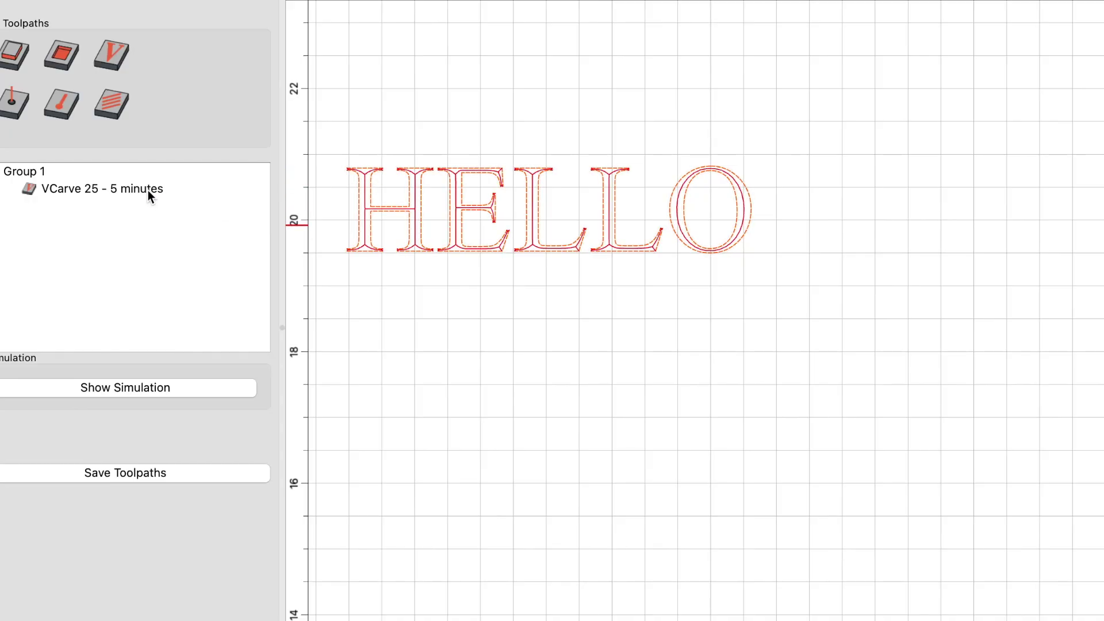
mouse_move(122, 188)
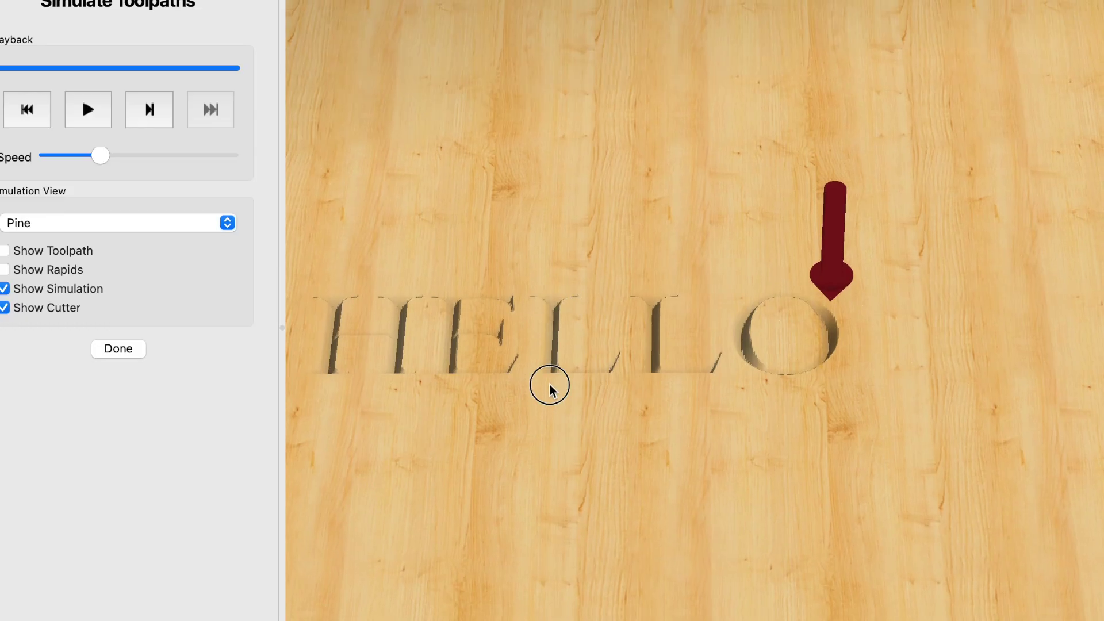
drag(551, 334, 460, 351)
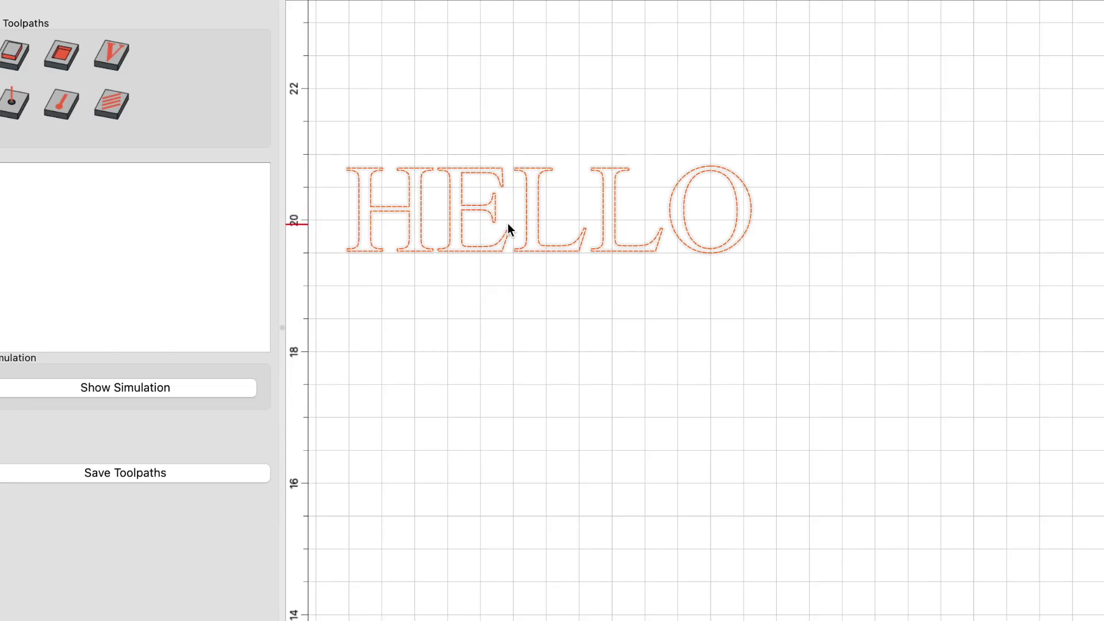
Step: Create an Advanced VCarve toolpath for HELLO with the #102 1/8" area pocket tool enabled and a max depth of .04 in
click(115, 65)
click(418, 350)
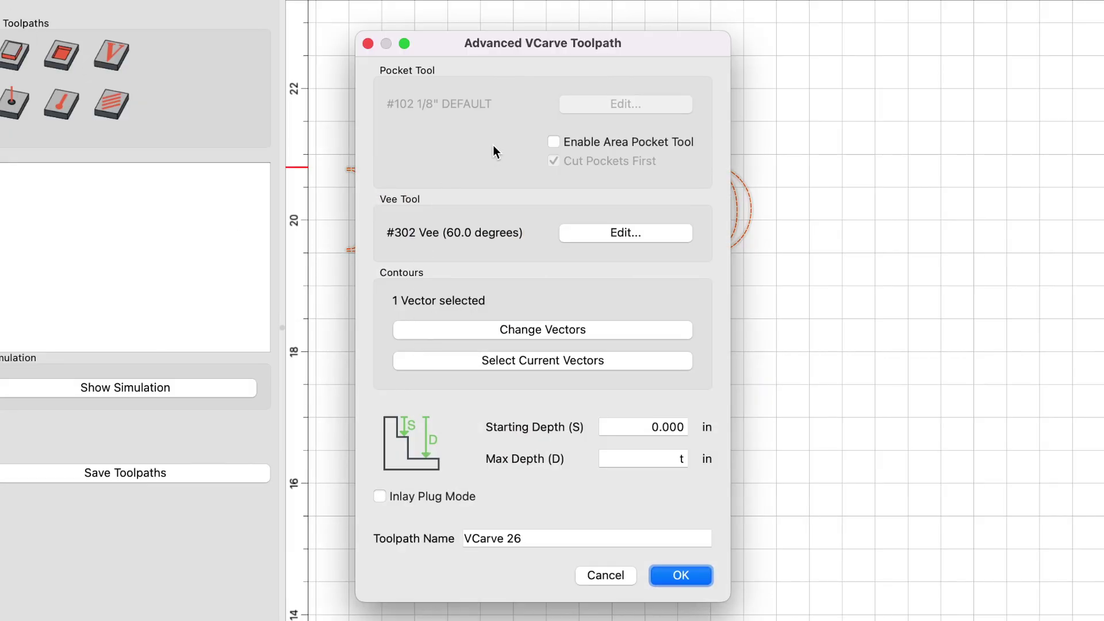
click(554, 141)
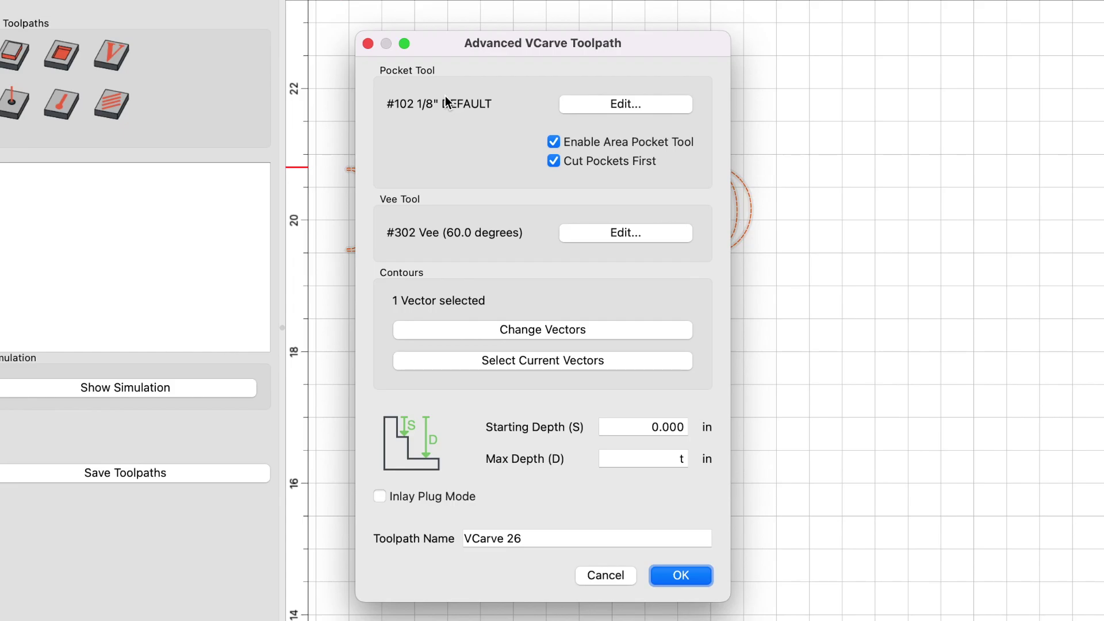
click(577, 107)
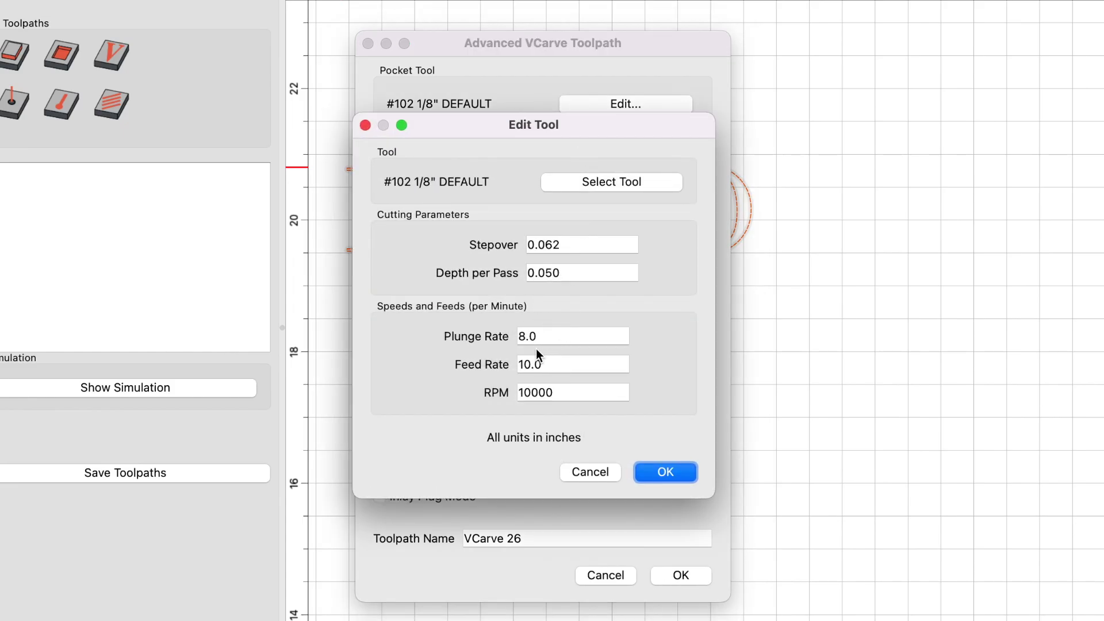
click(577, 471)
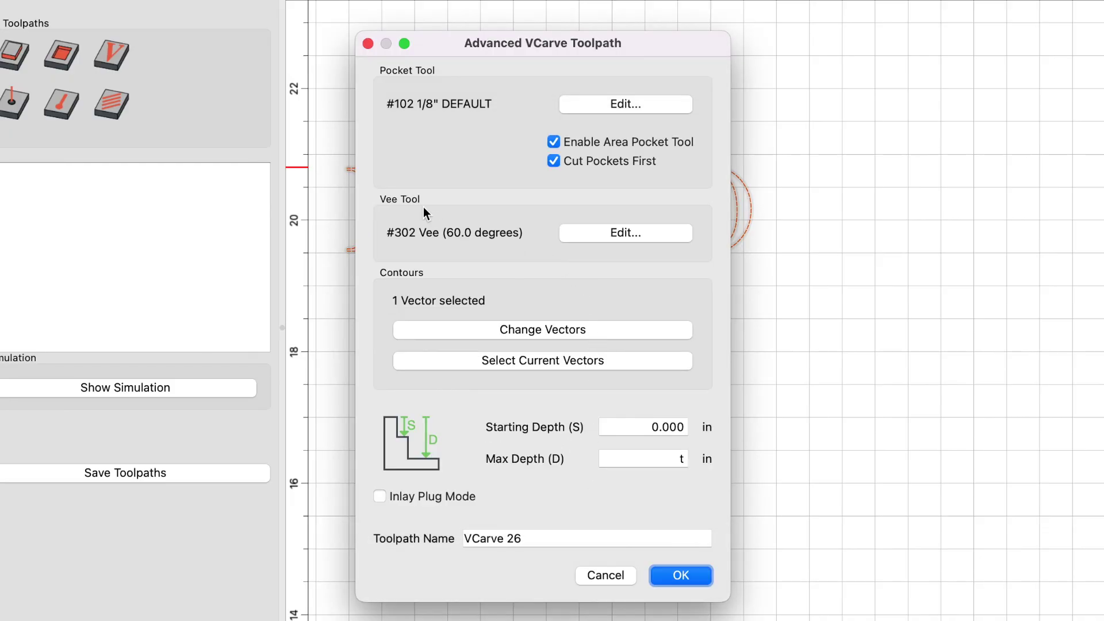
click(589, 236)
click(588, 476)
drag(644, 465, 683, 463)
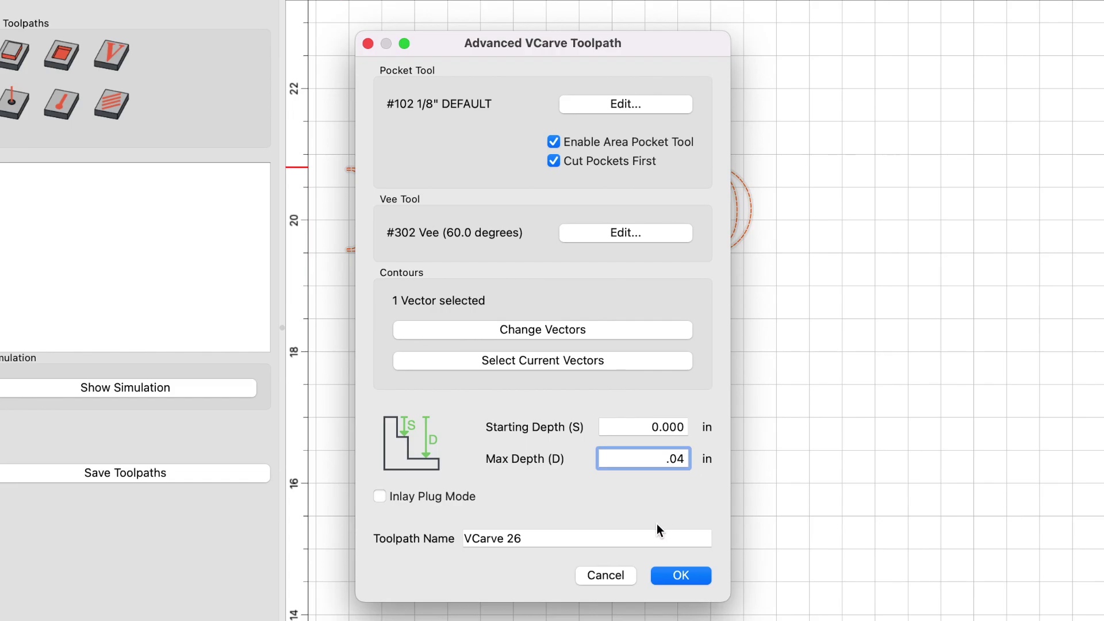
click(668, 574)
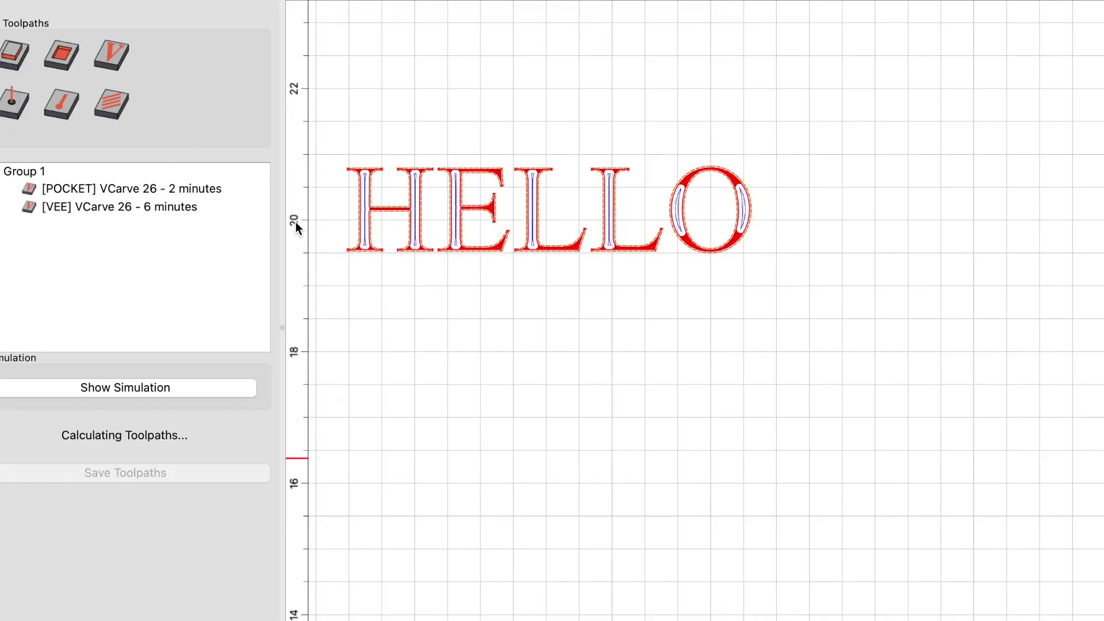
Step: Examine the pocket and vee toolpath lines inside the HELLO letters up close
scroll(362, 214, up, 5)
scroll(358, 208, up, 3)
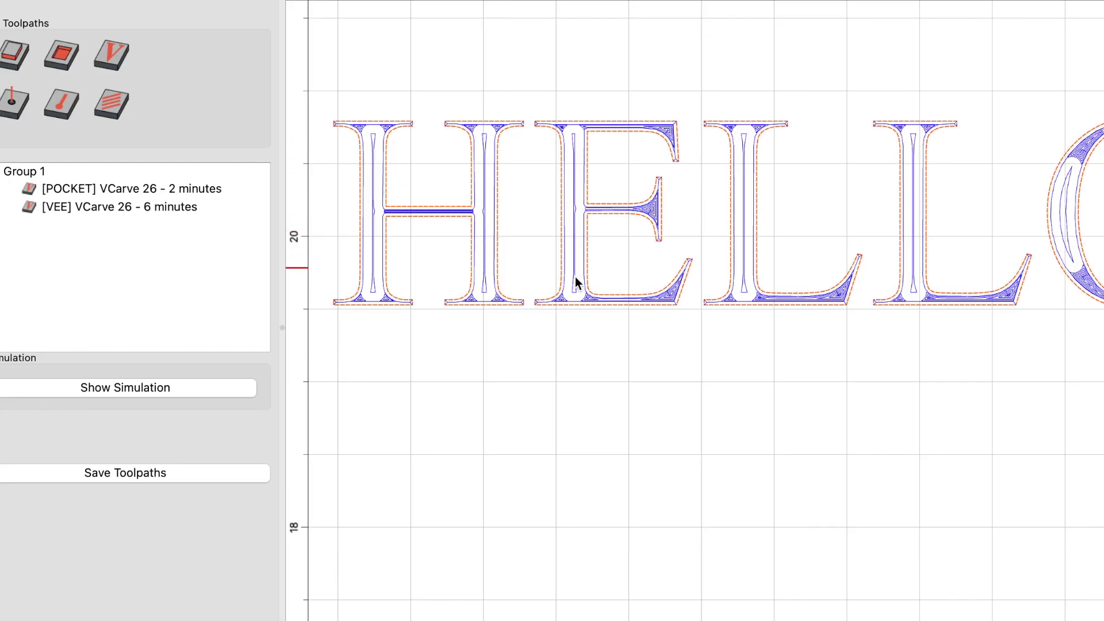
scroll(575, 291, up, 5)
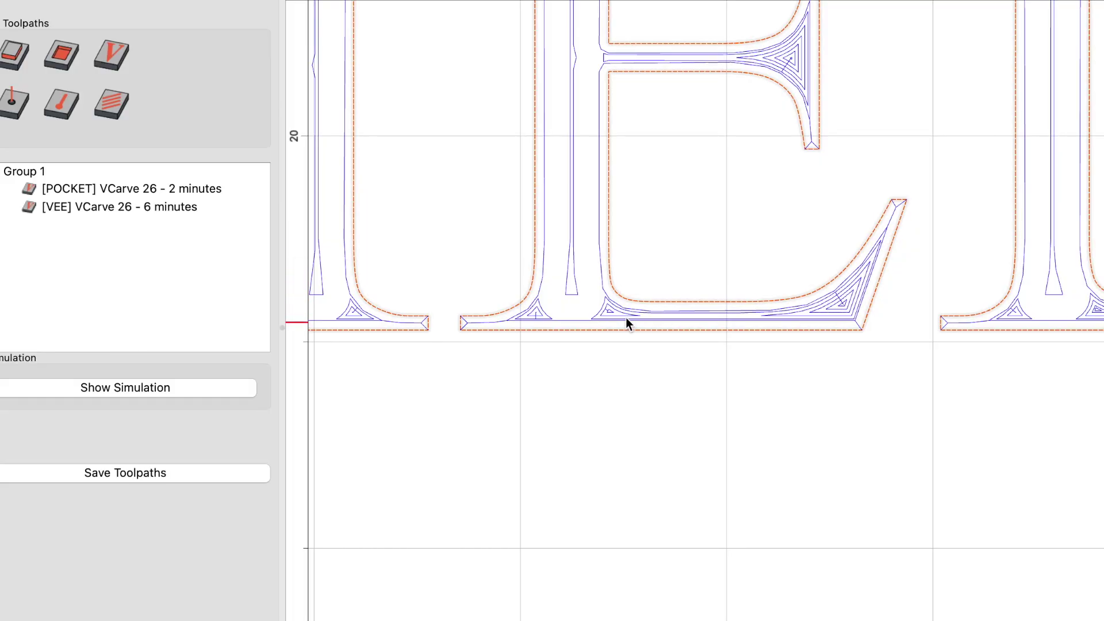
scroll(809, 304, down, 5)
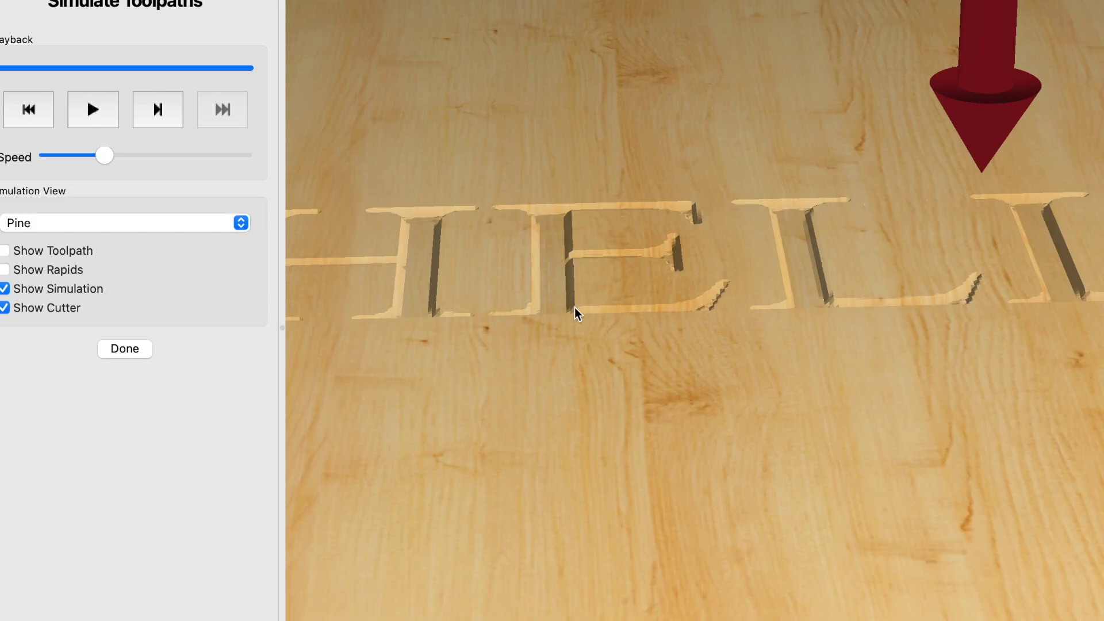
Step: Examine the simulated flat-bottomed carving of the H and E from several angles in the 3D preview
drag(564, 309, 628, 302)
drag(599, 464, 623, 340)
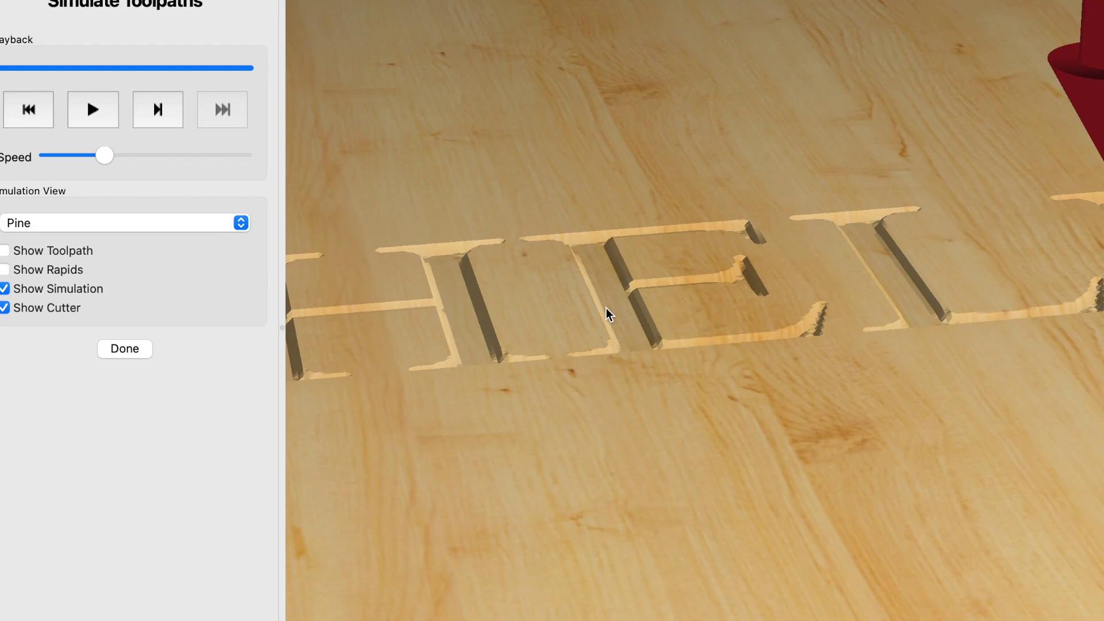
drag(619, 322, 649, 354)
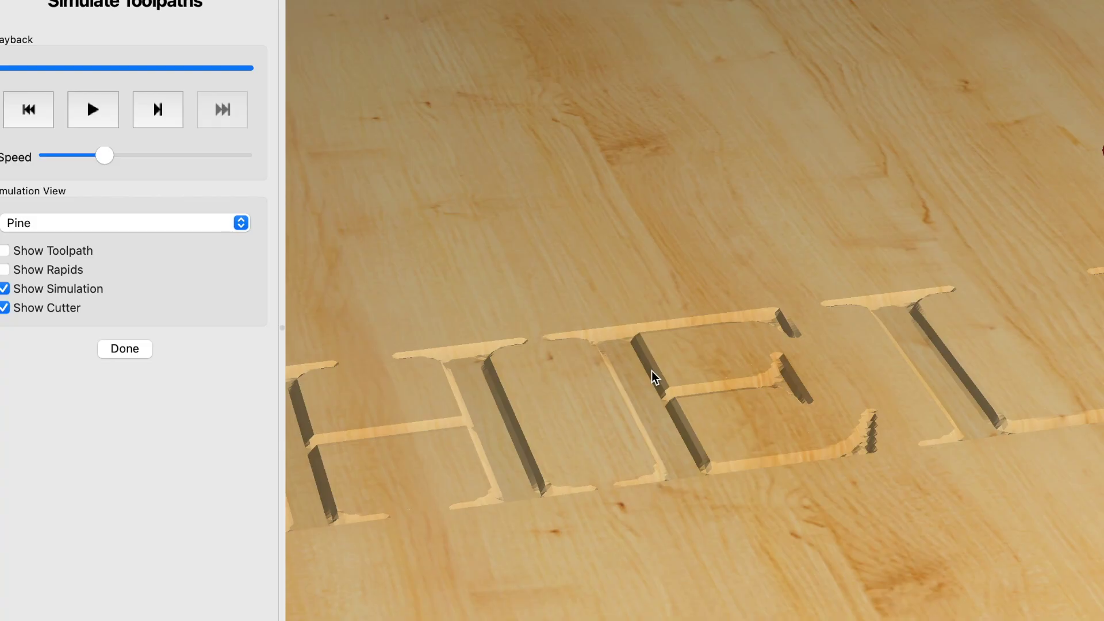
drag(623, 407, 662, 395)
drag(660, 495, 718, 371)
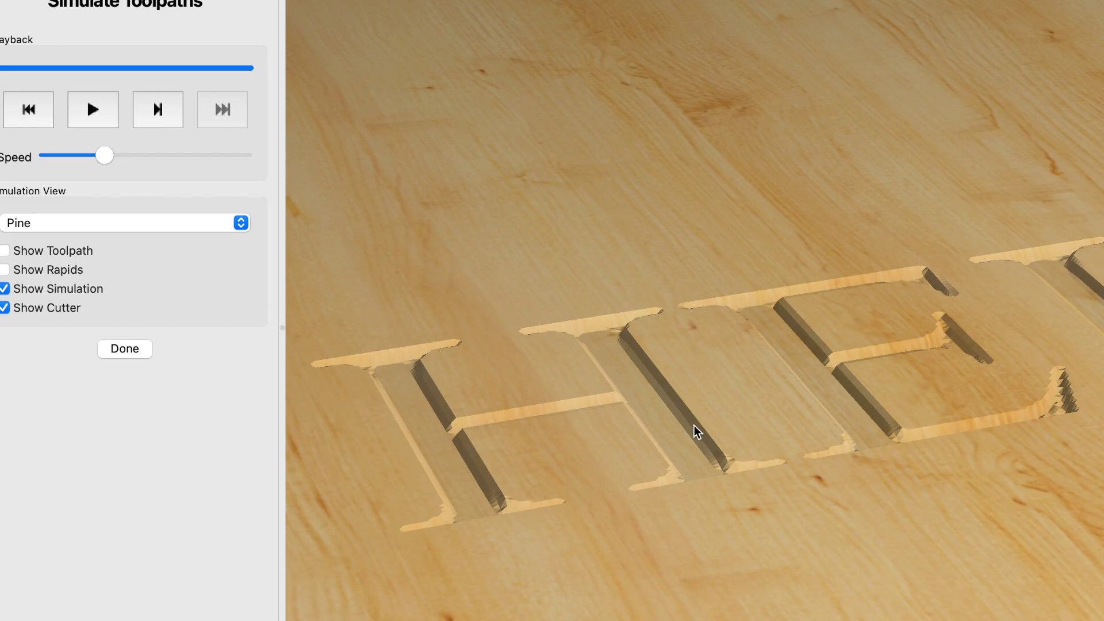
drag(694, 425, 702, 356)
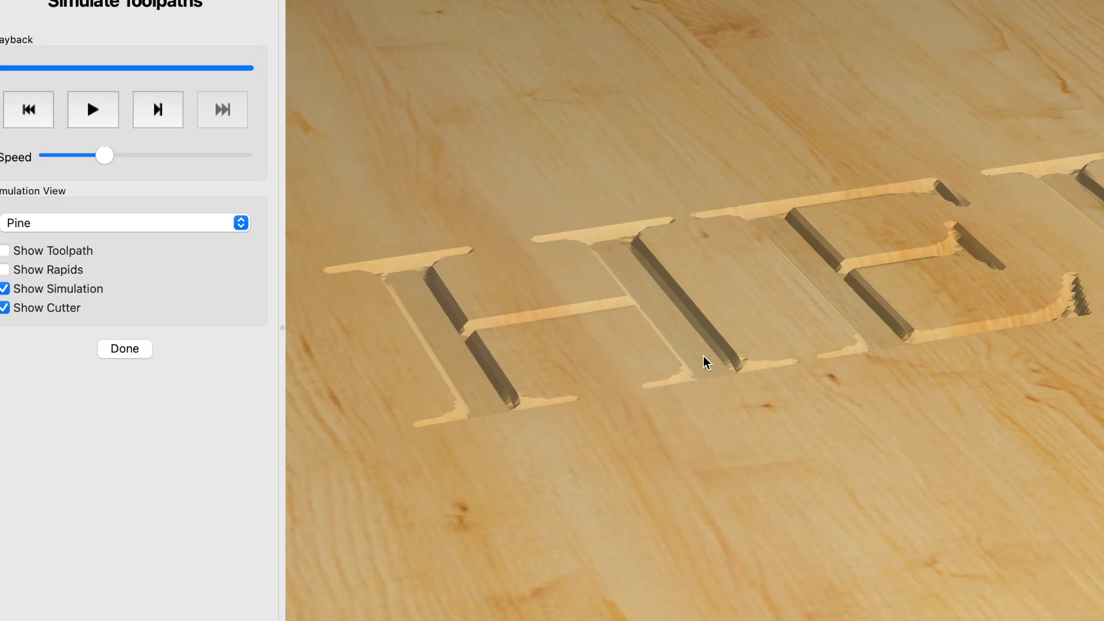
scroll(703, 355, down, 3)
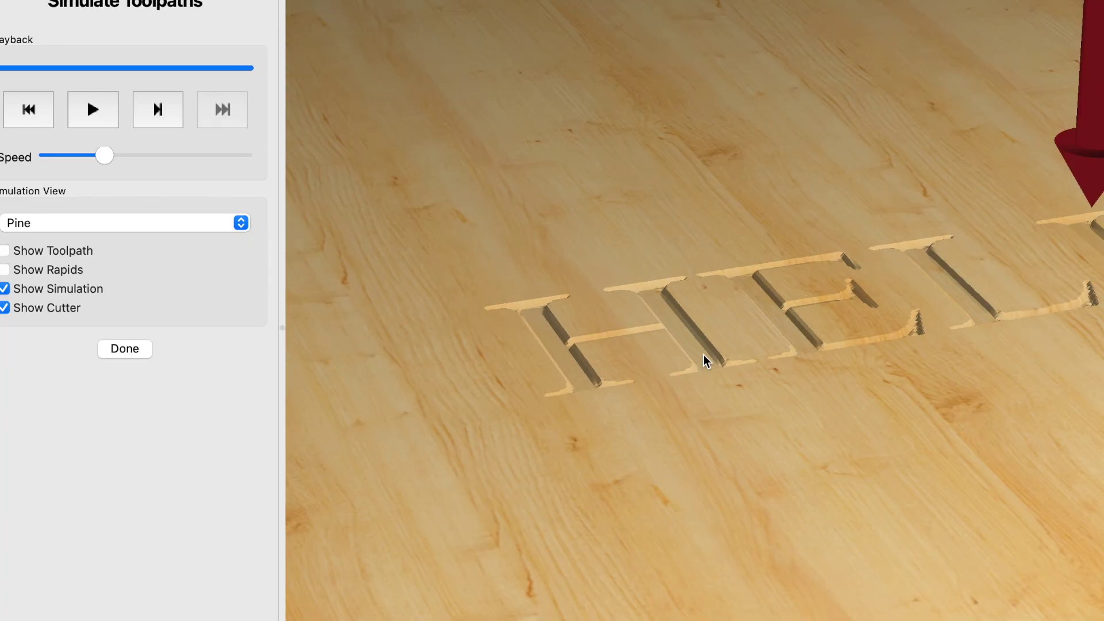
drag(703, 354, 585, 331)
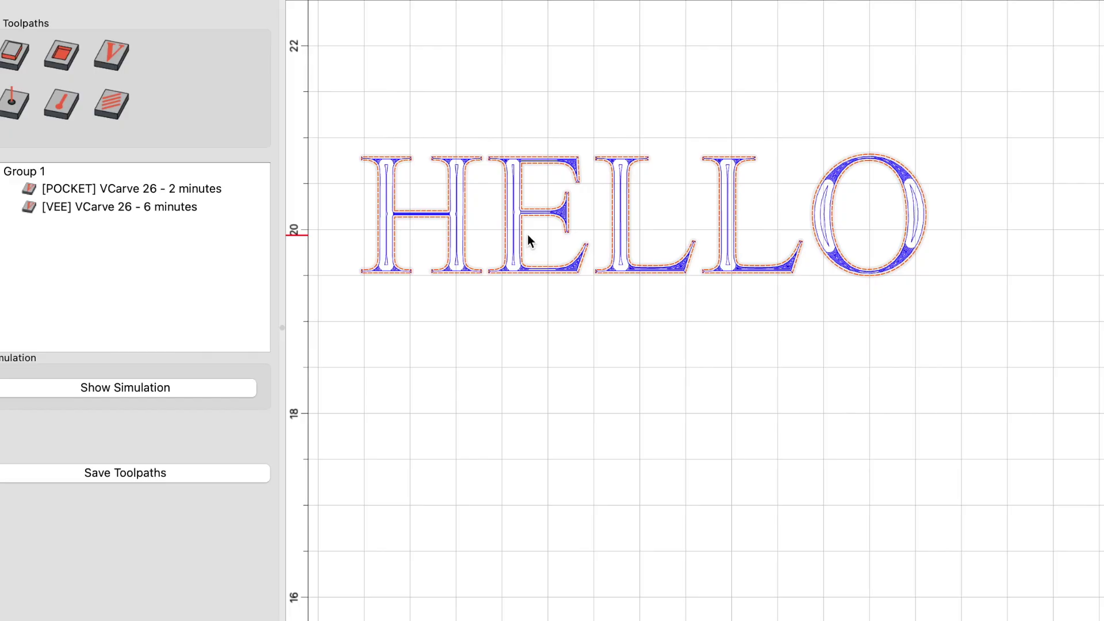
Step: Run the simulation of the pocket and vee toolpaths again and view the HELLO carving
click(194, 385)
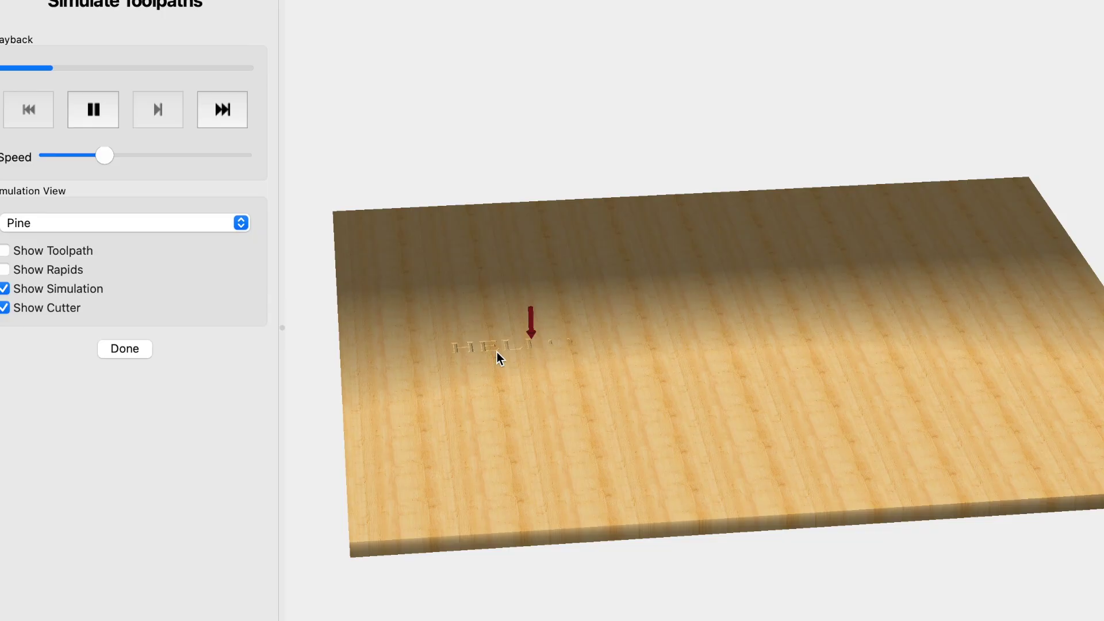
scroll(482, 352, up, 5)
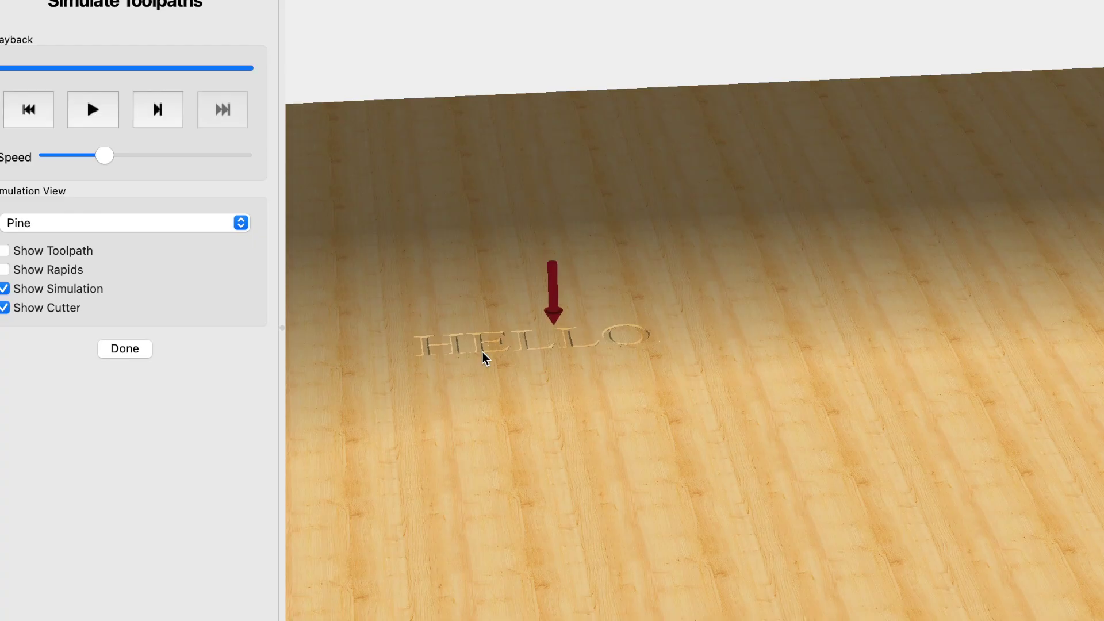
drag(481, 352, 467, 422)
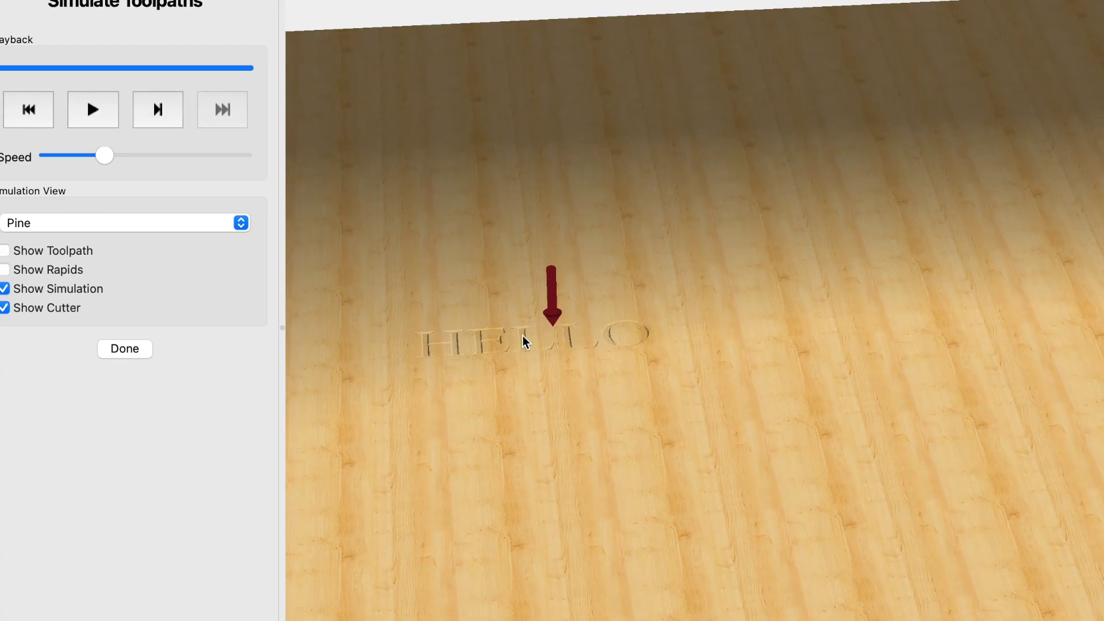
Step: Replay the simulation at a near-minimum playback speed to watch the pocket cuts and the vee cuts separately
click(51, 155)
click(94, 117)
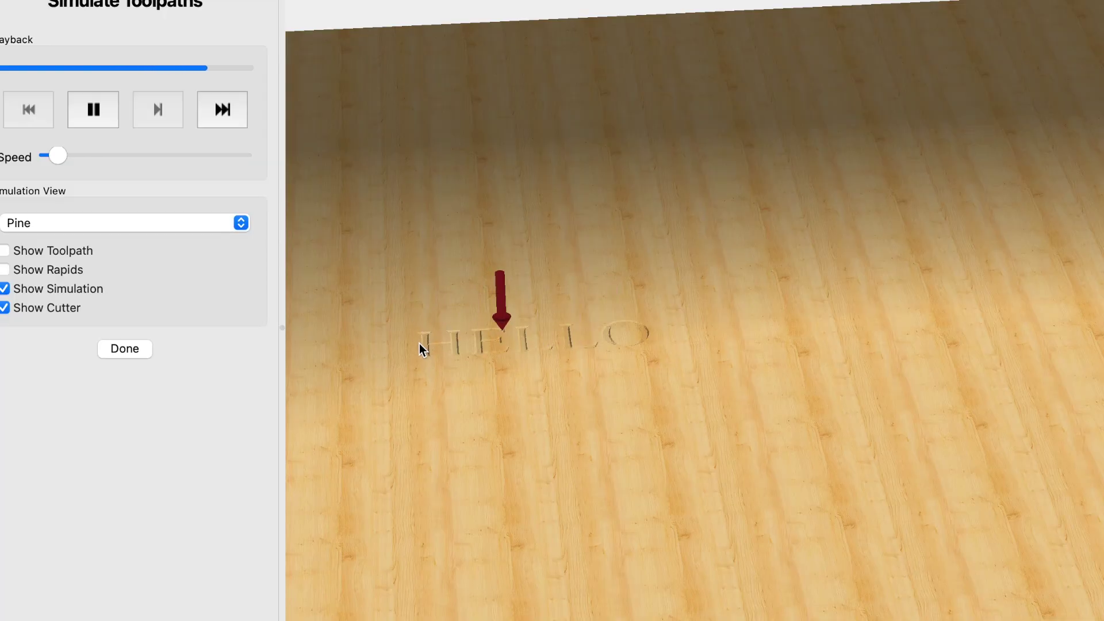
click(103, 116)
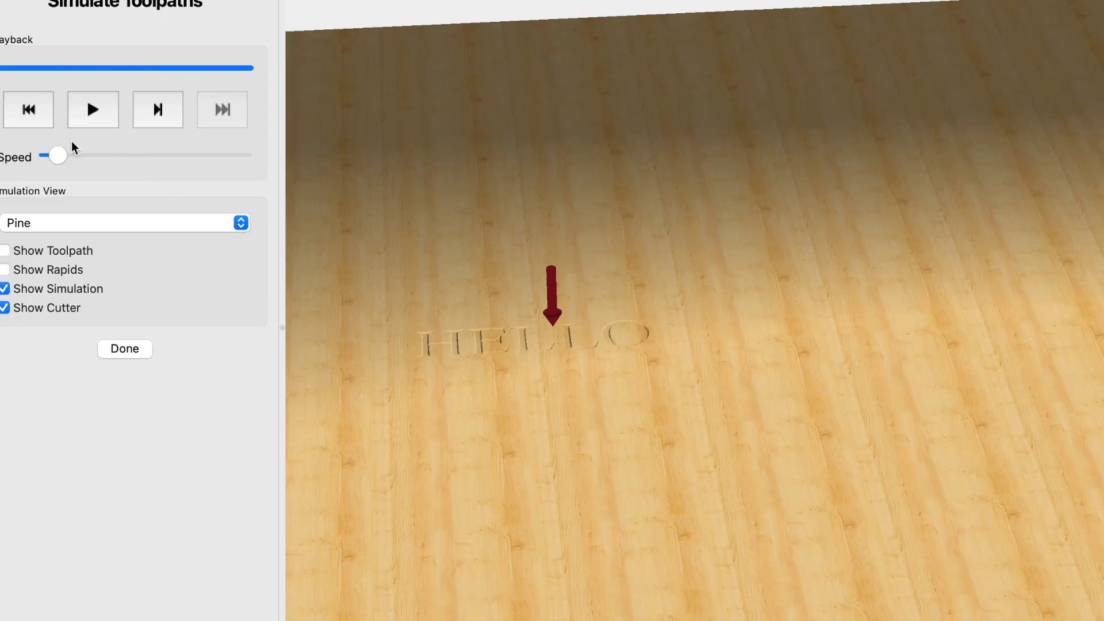
drag(55, 152, 43, 154)
click(95, 113)
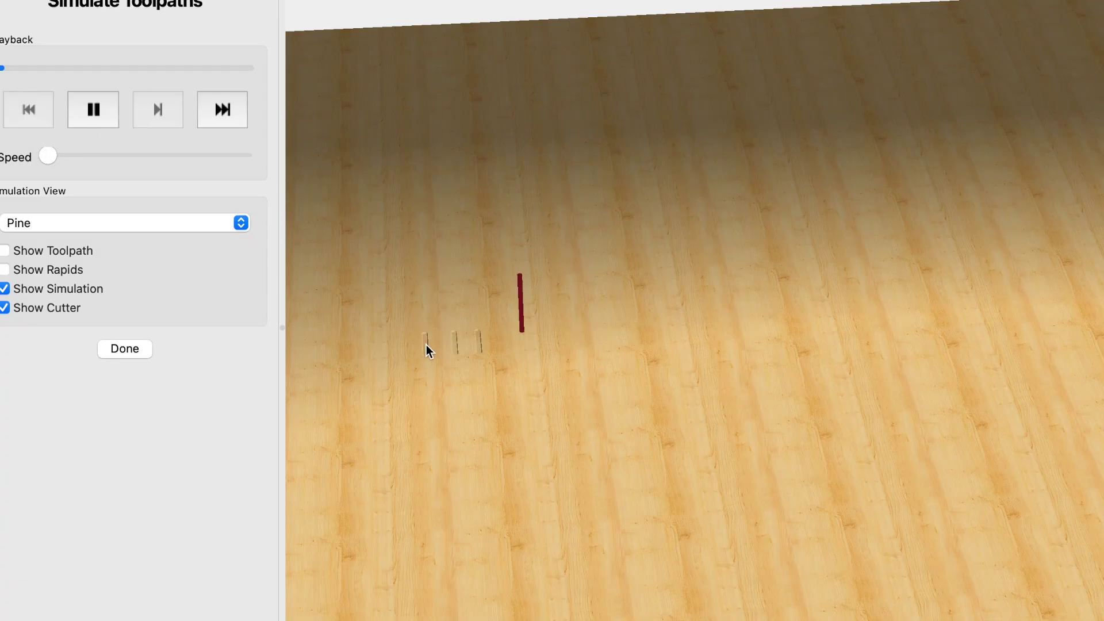
scroll(426, 344, up, 5)
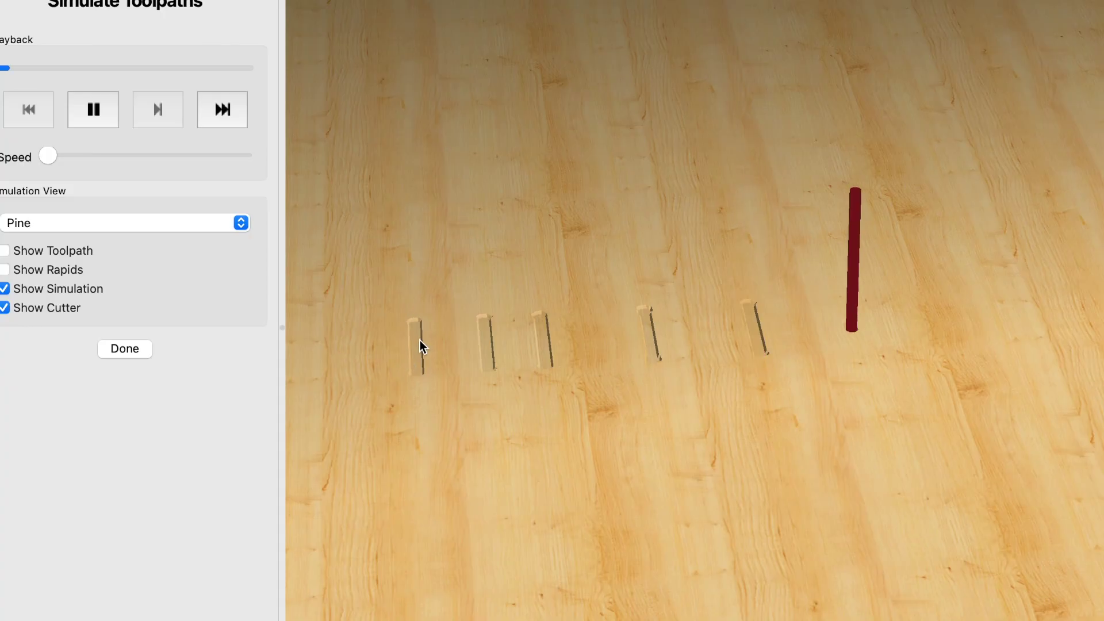
scroll(420, 339, down, 3)
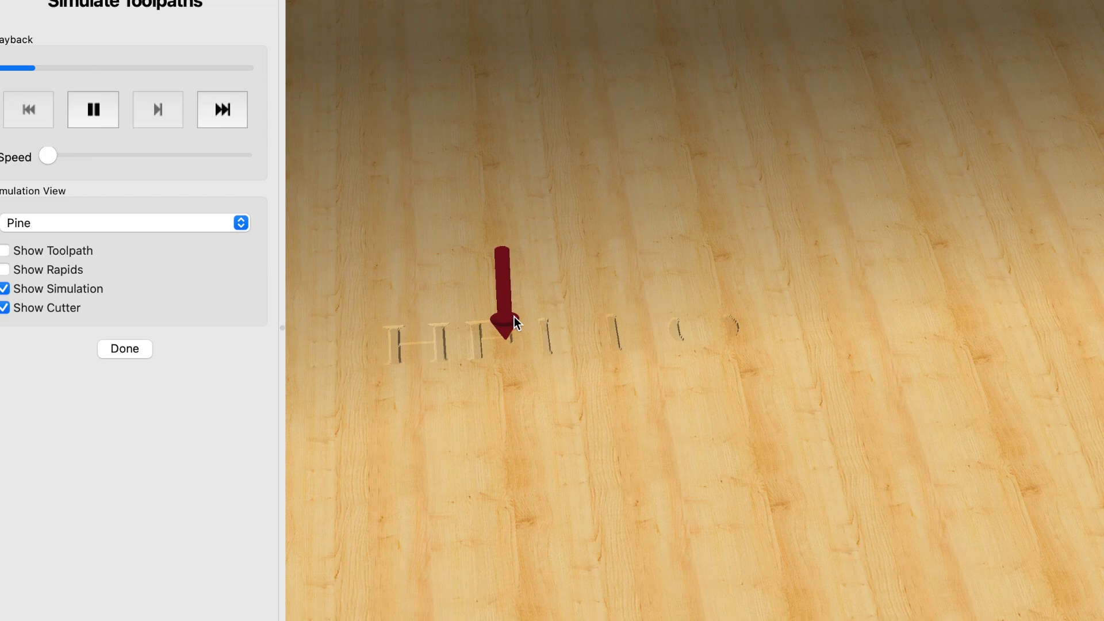
scroll(514, 319, down, 5)
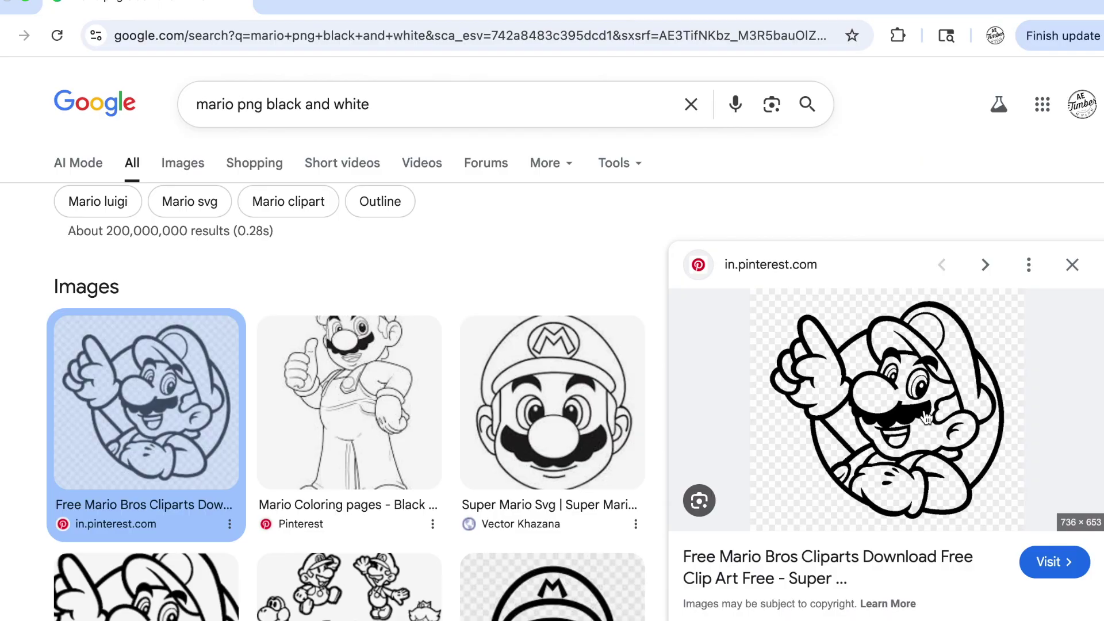
Step: Copy the pointing Mario clip art from the Google results and paste it into Carbide Create as an image to trace
right_click(925, 415)
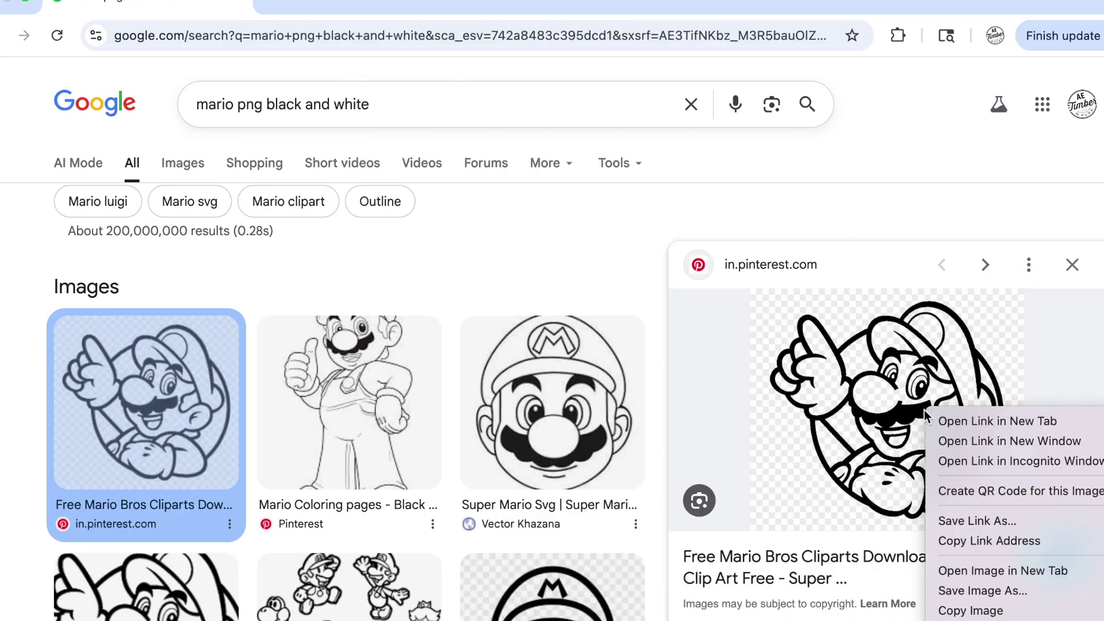
click(971, 611)
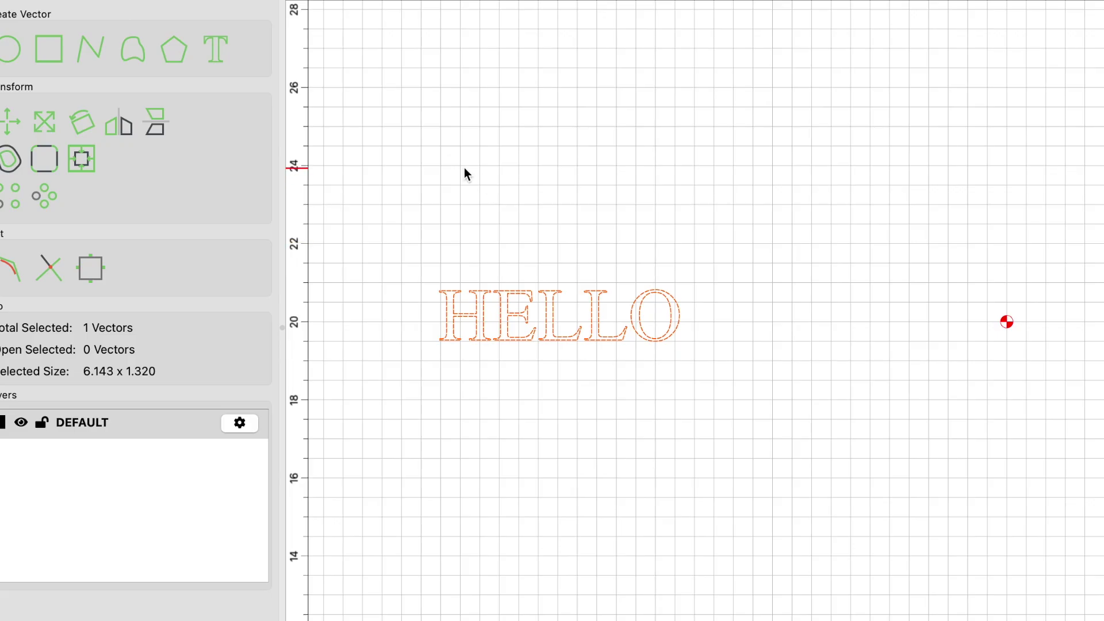
key(super+v)
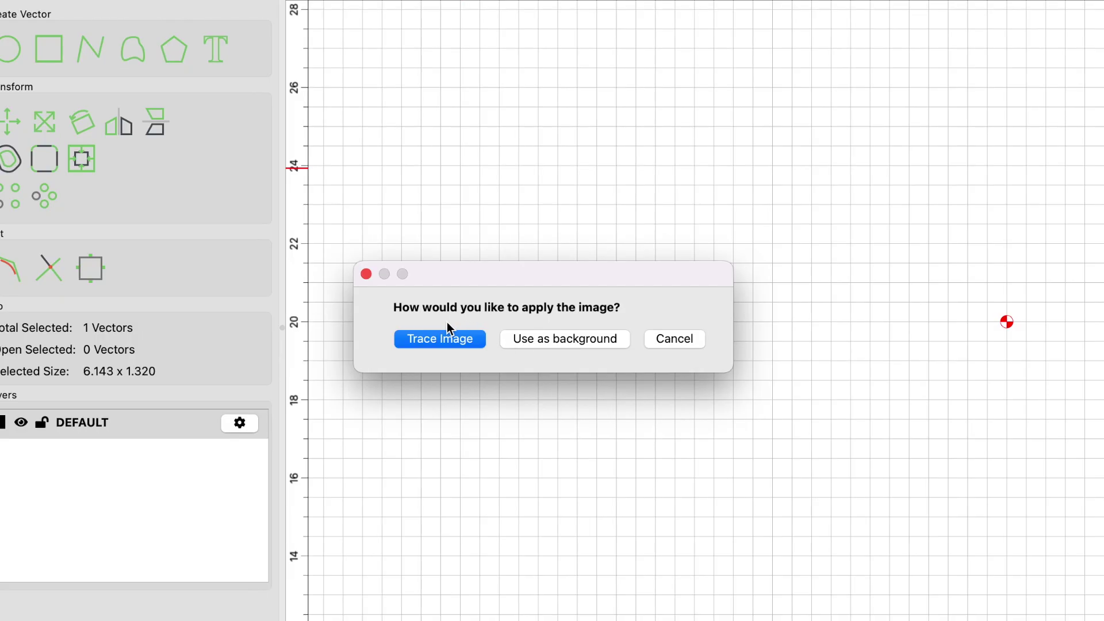
click(438, 336)
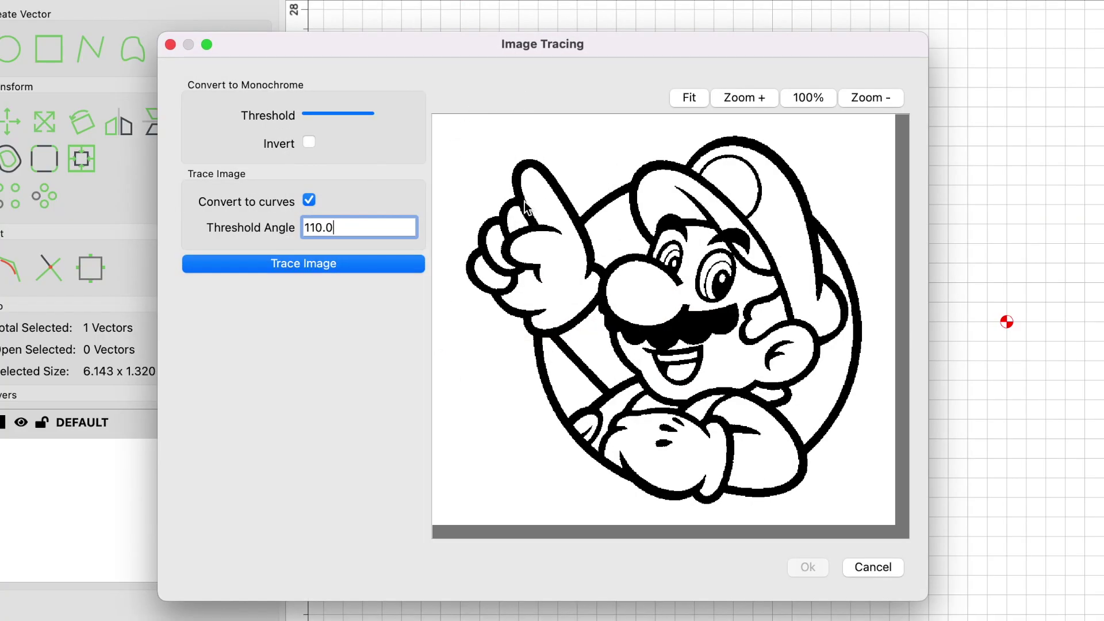
Step: Trace the Mario image into vectors and move the traced drawing up so it sits directly below the HELLO text
click(375, 269)
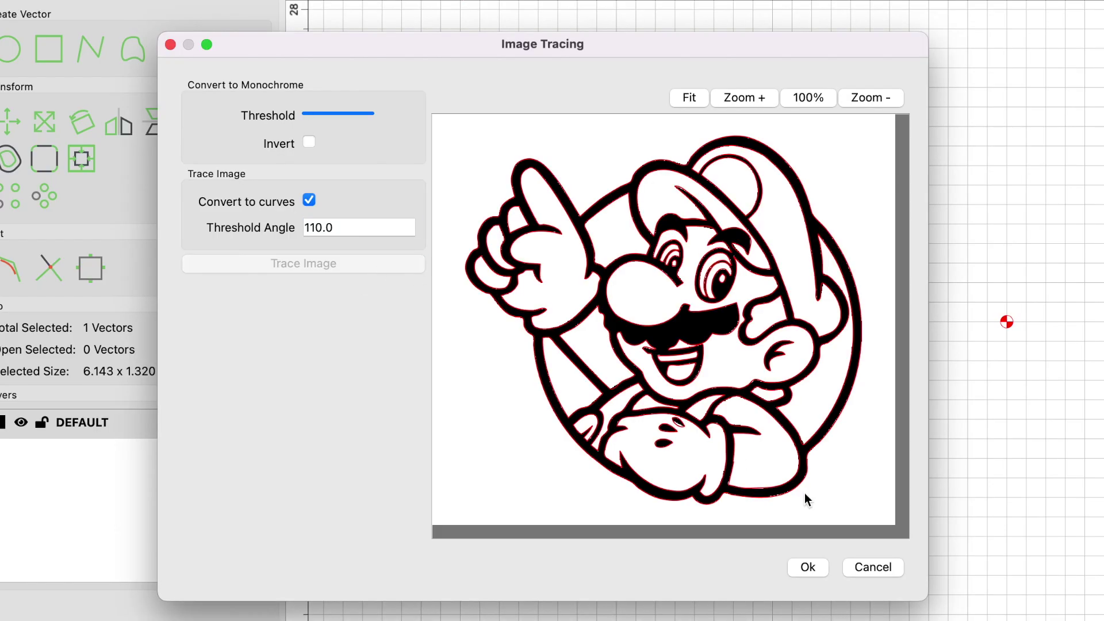
click(810, 567)
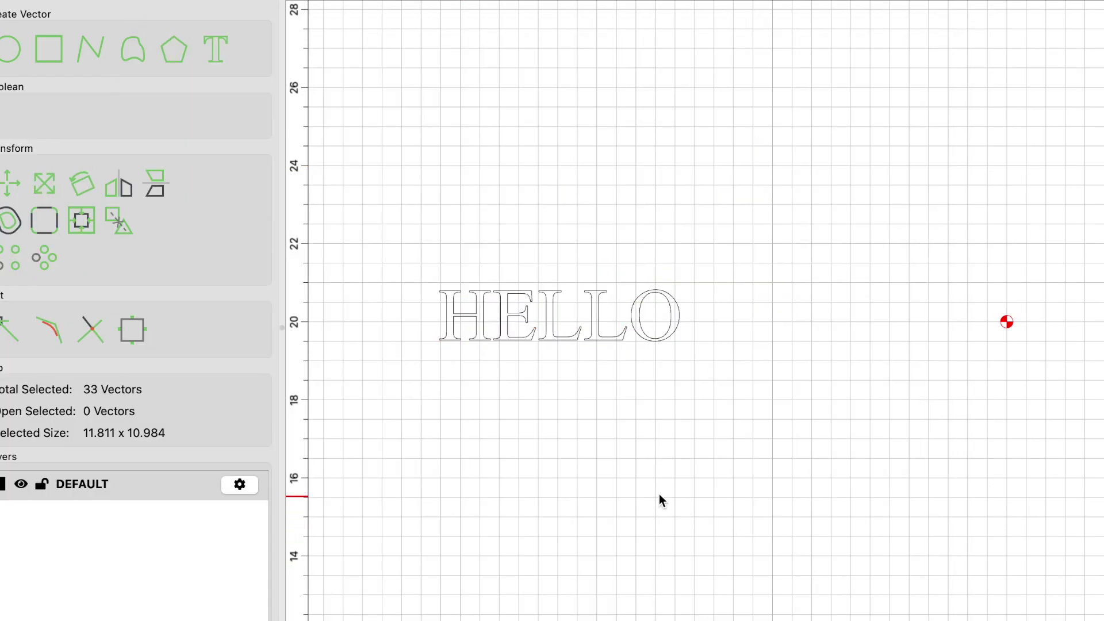
scroll(659, 494, left, 10)
scroll(933, 426, down, 5)
scroll(932, 425, right, 2)
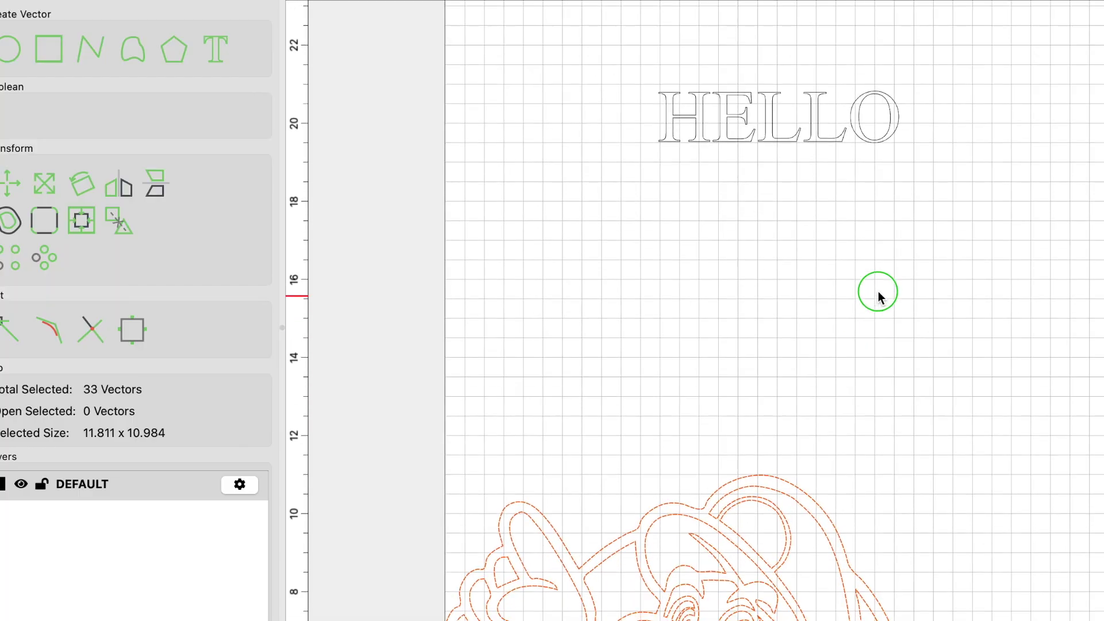
mouse_move(751, 424)
mouse_down()
mouse_move(780, 285)
mouse_move(780, 171)
mouse_up()
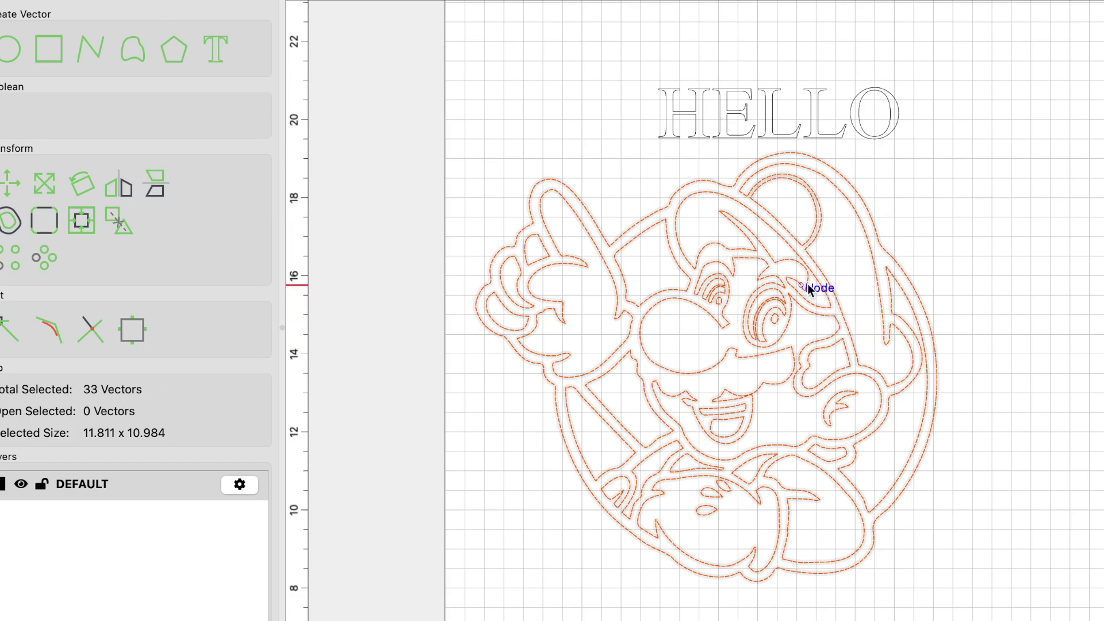
scroll(807, 284, down, 3)
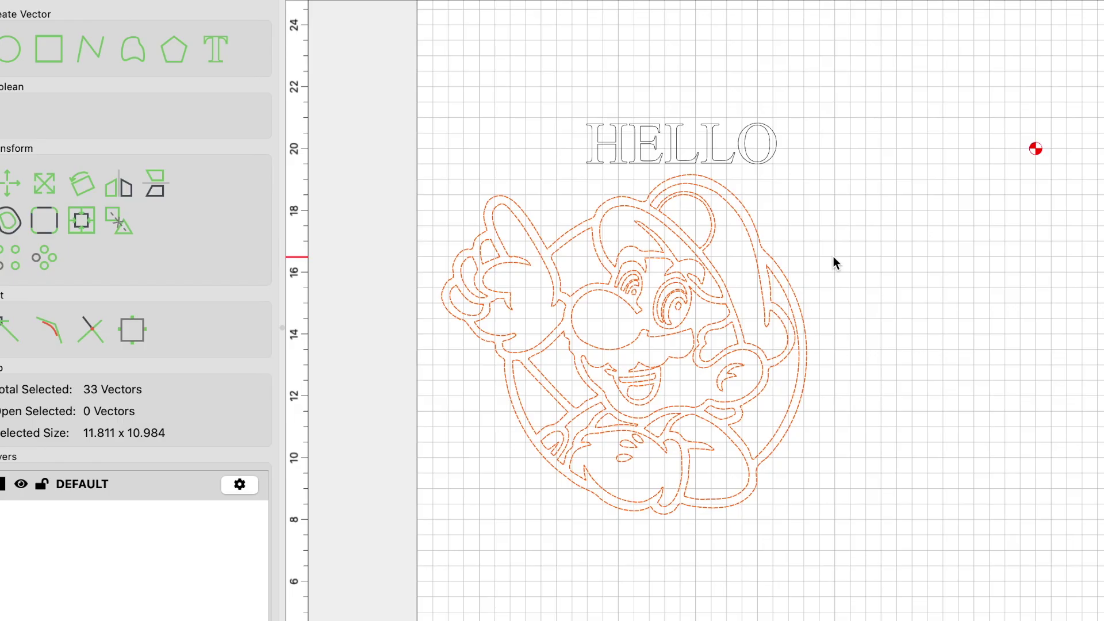
scroll(833, 257, down, 2)
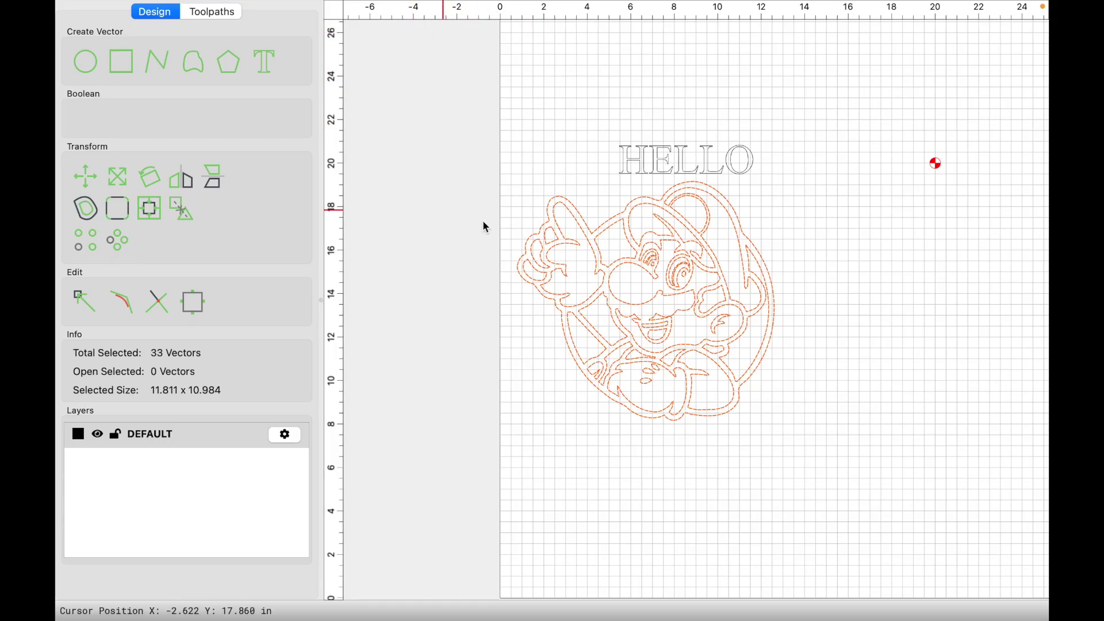
Step: Open a new, separate Carbide Create window and switch to it
mouse_move(430, 6)
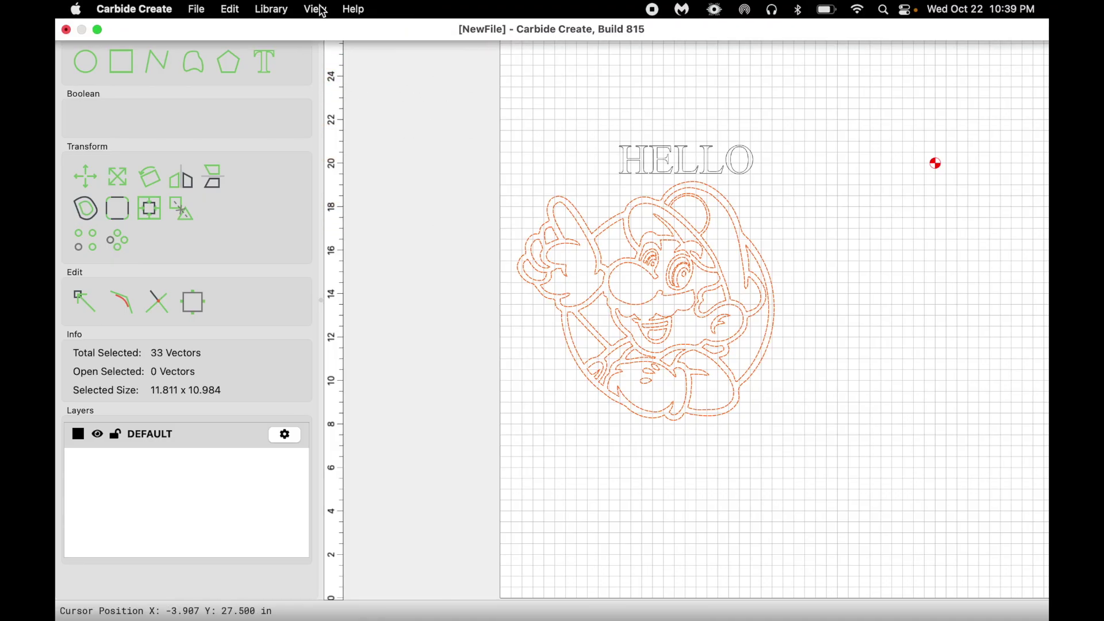
click(197, 9)
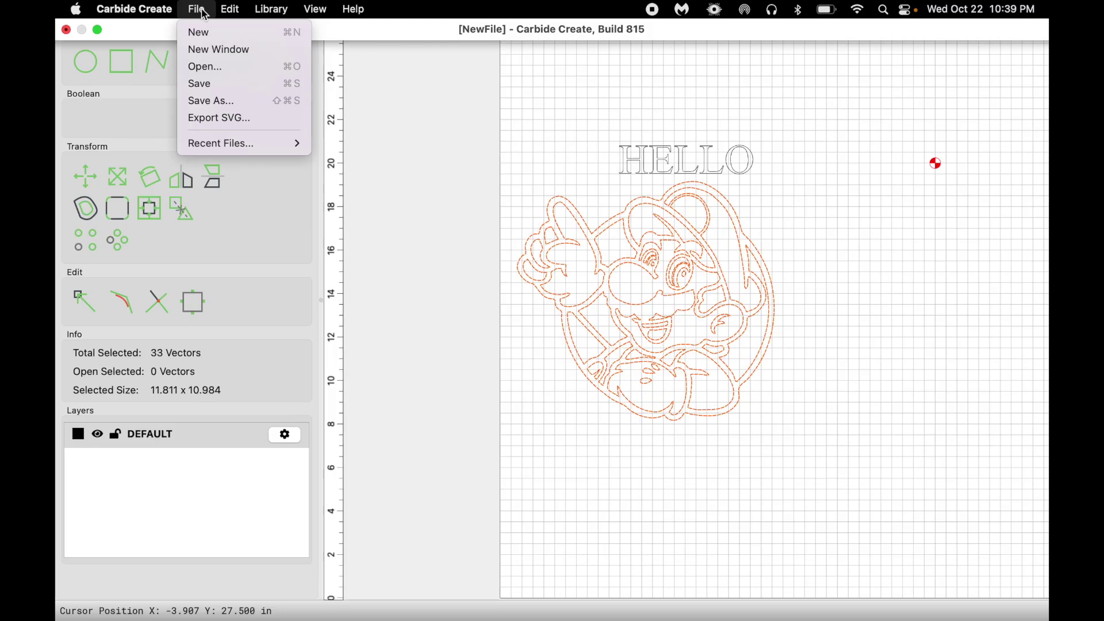
click(208, 52)
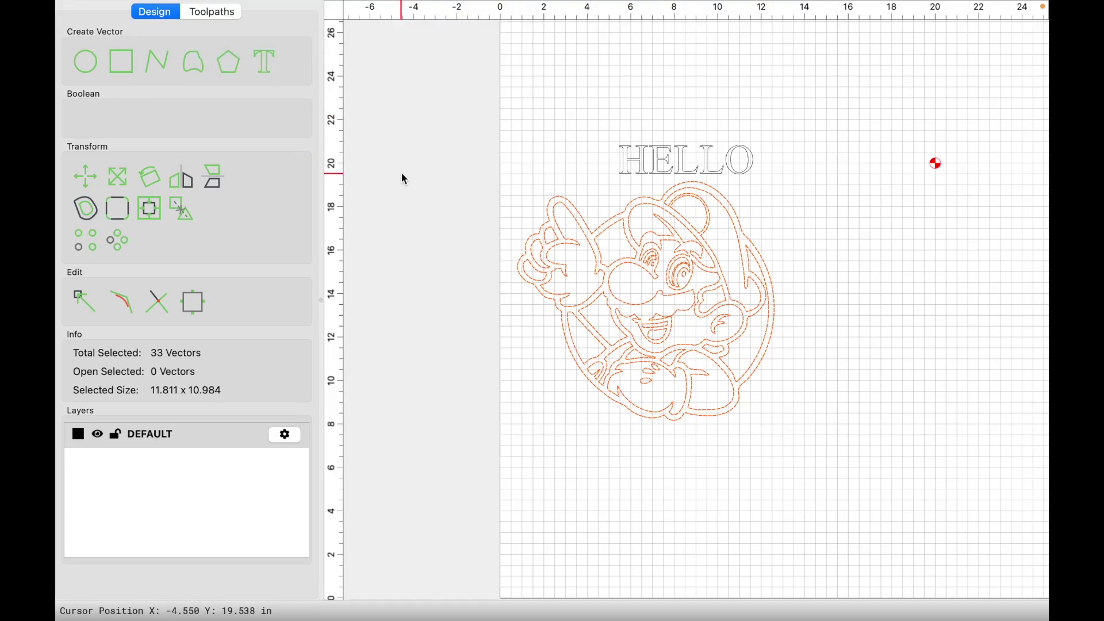
mouse_move(814, 590)
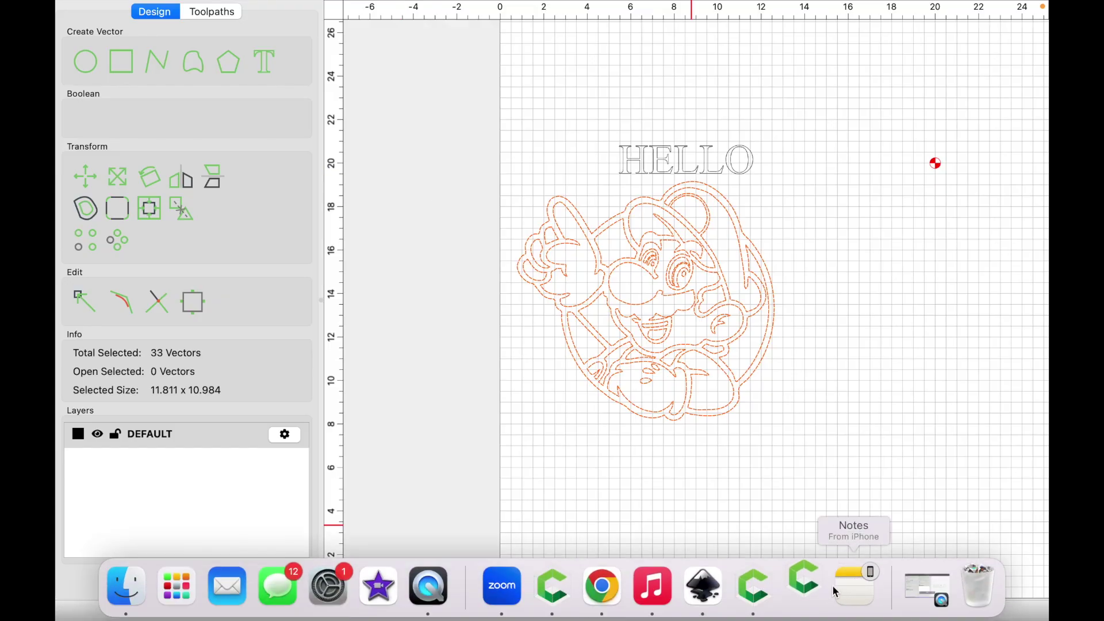
click(814, 590)
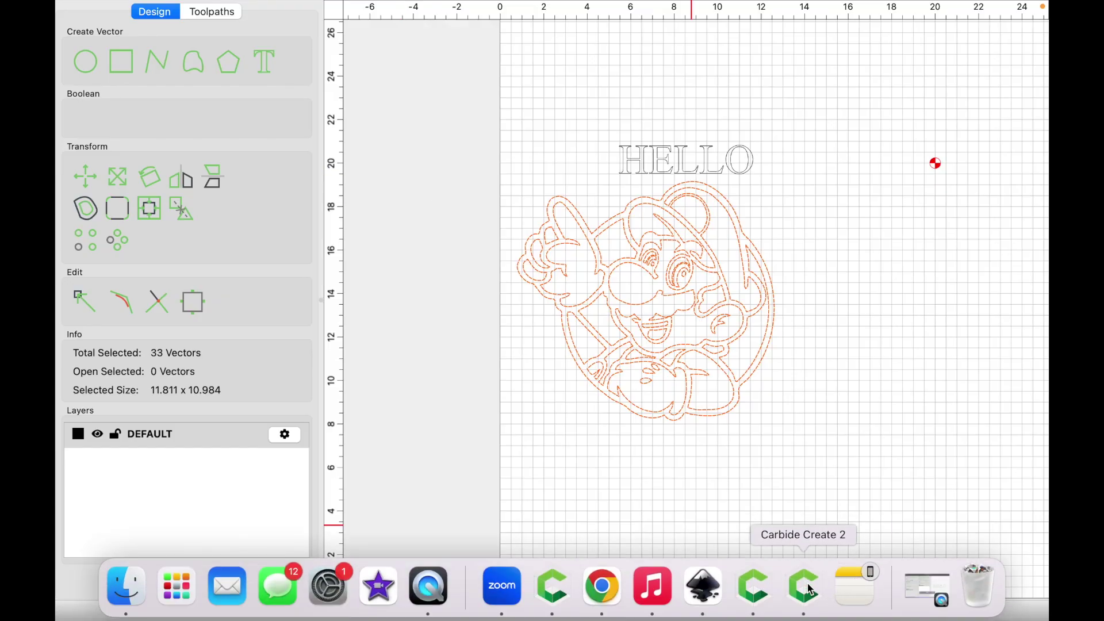